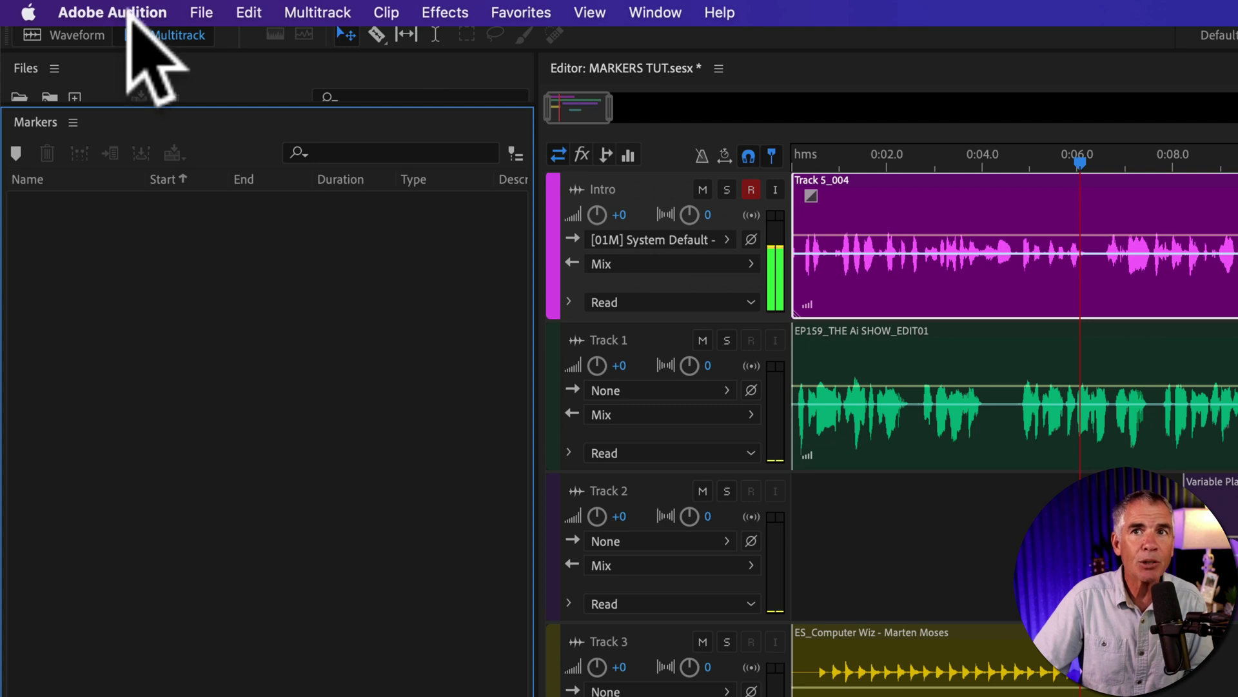
# Check Audition's version information, then return focus to the session
pyautogui.click(127, 13)
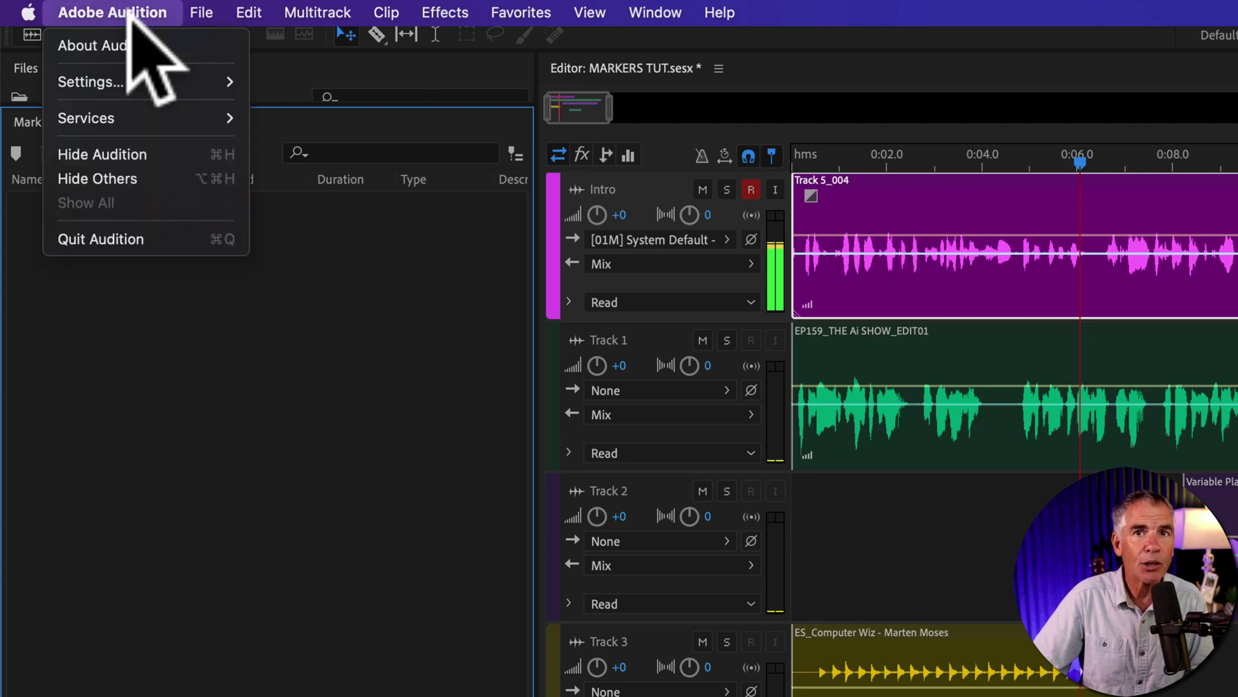
pyautogui.click(200, 40)
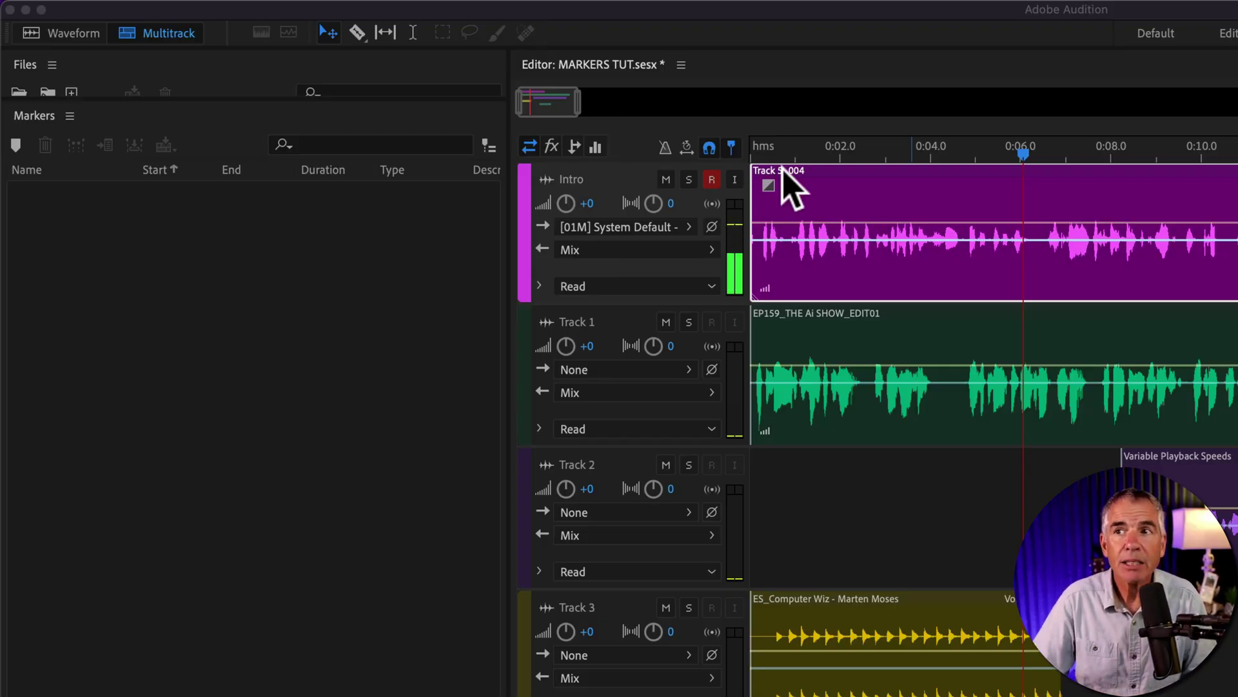
pyautogui.click(889, 211)
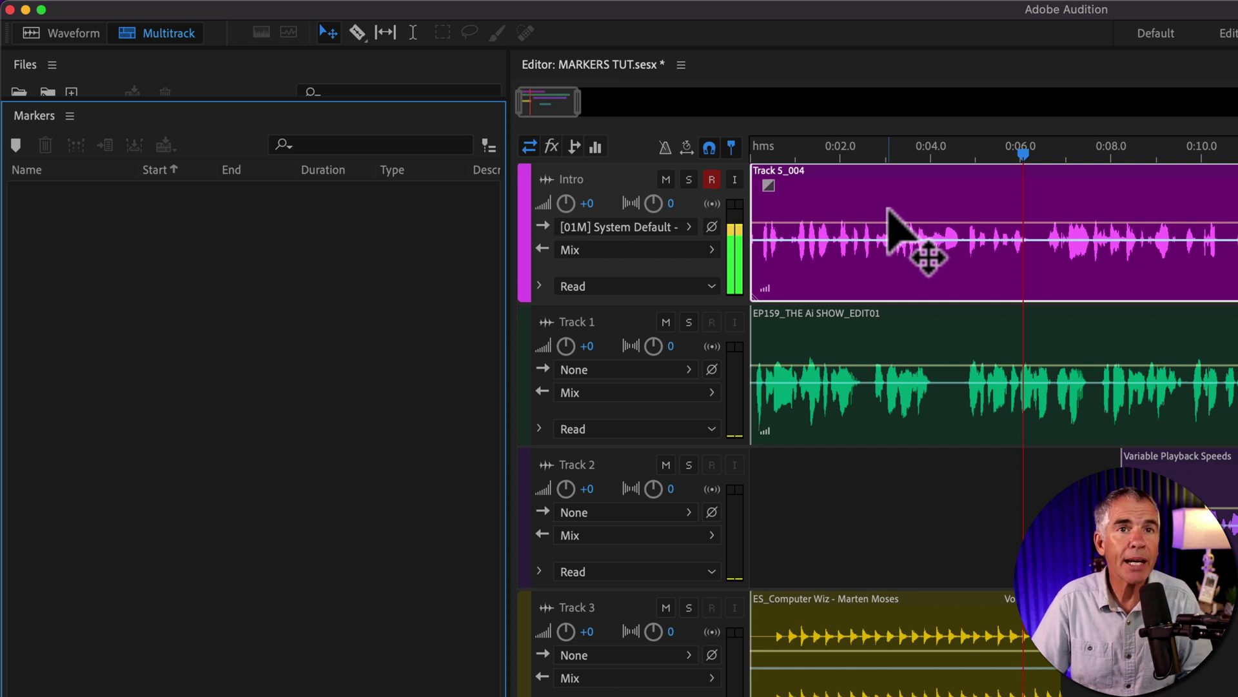
# Add Marker 01 at 0:02.494 on the Intro track's Track 5_004 clip
pyautogui.moveTo(1024, 155); pyautogui.dragTo(863, 158)
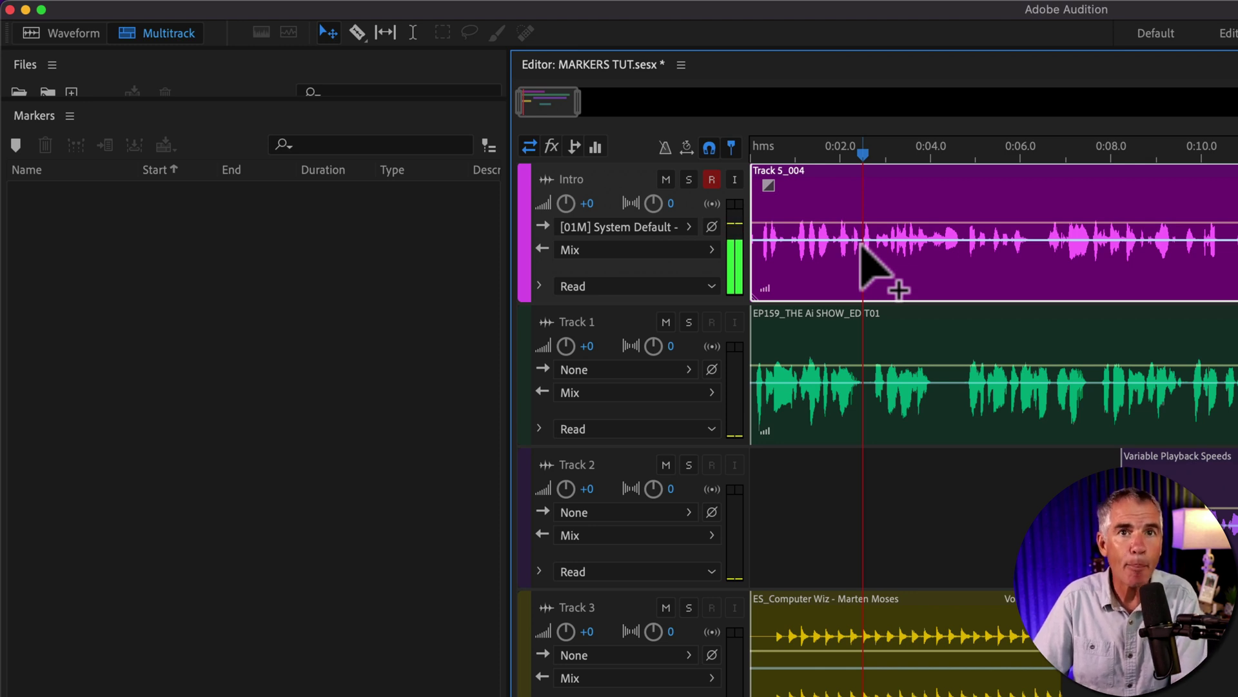
pyautogui.press('m')
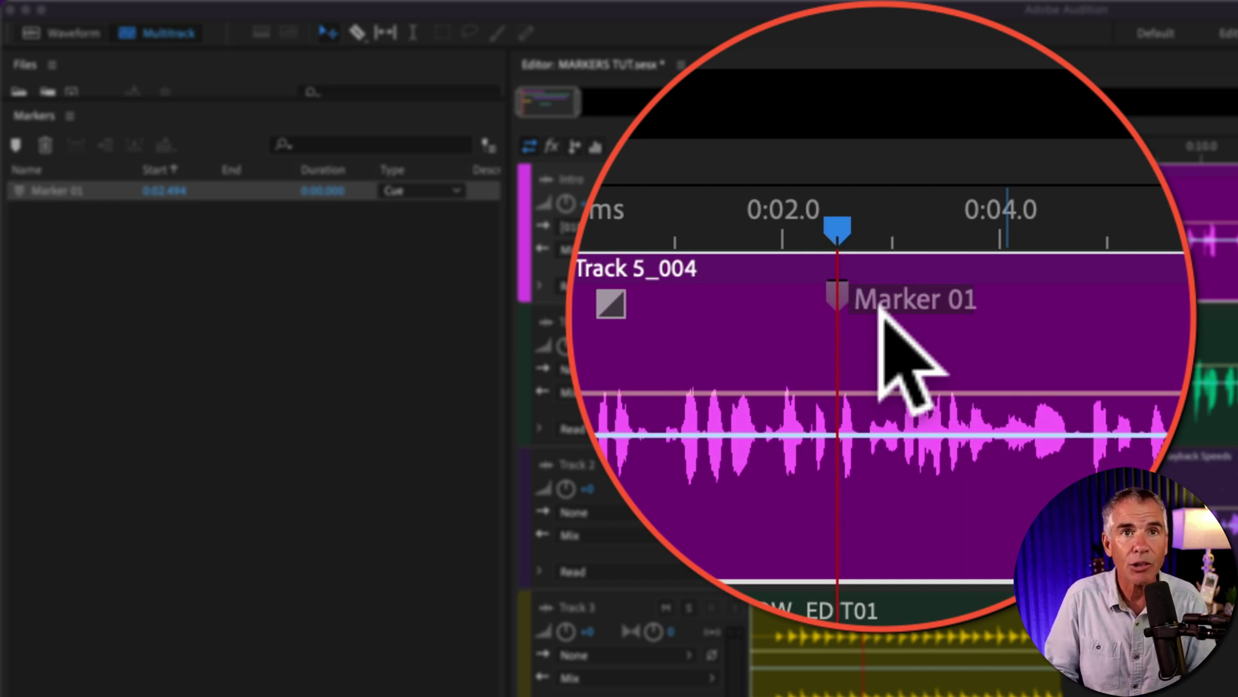
pyautogui.click(1134, 243)
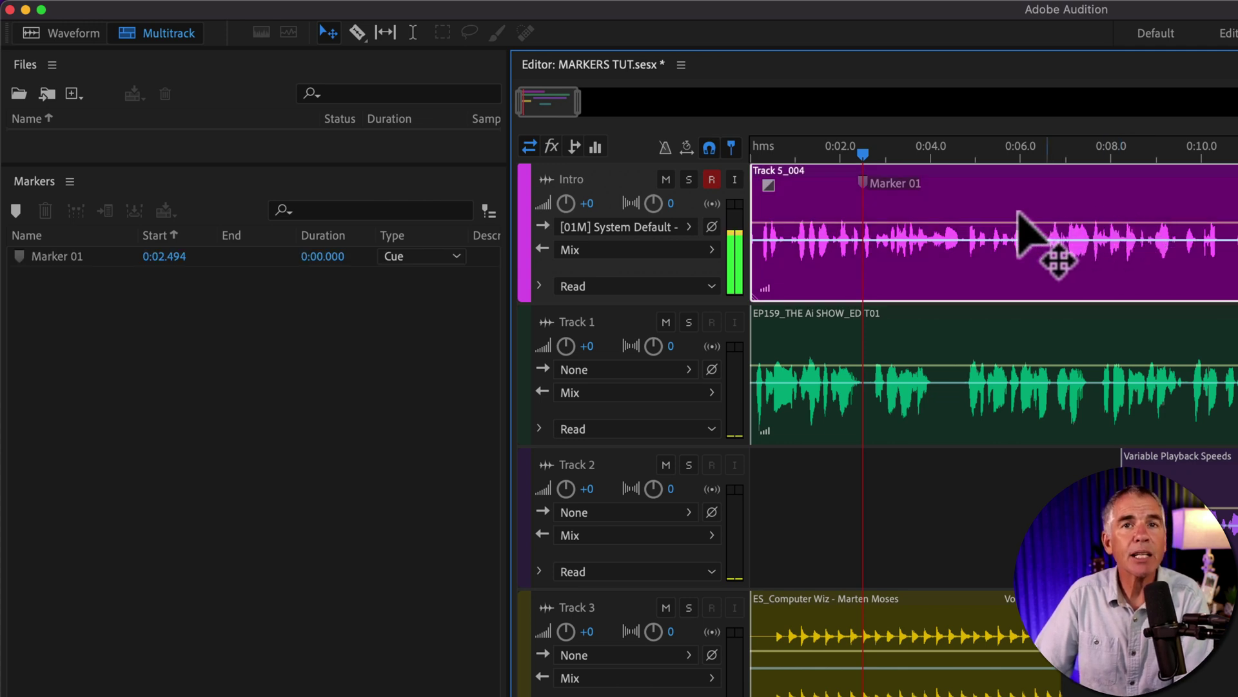
pyautogui.hotkey('alt', '8')
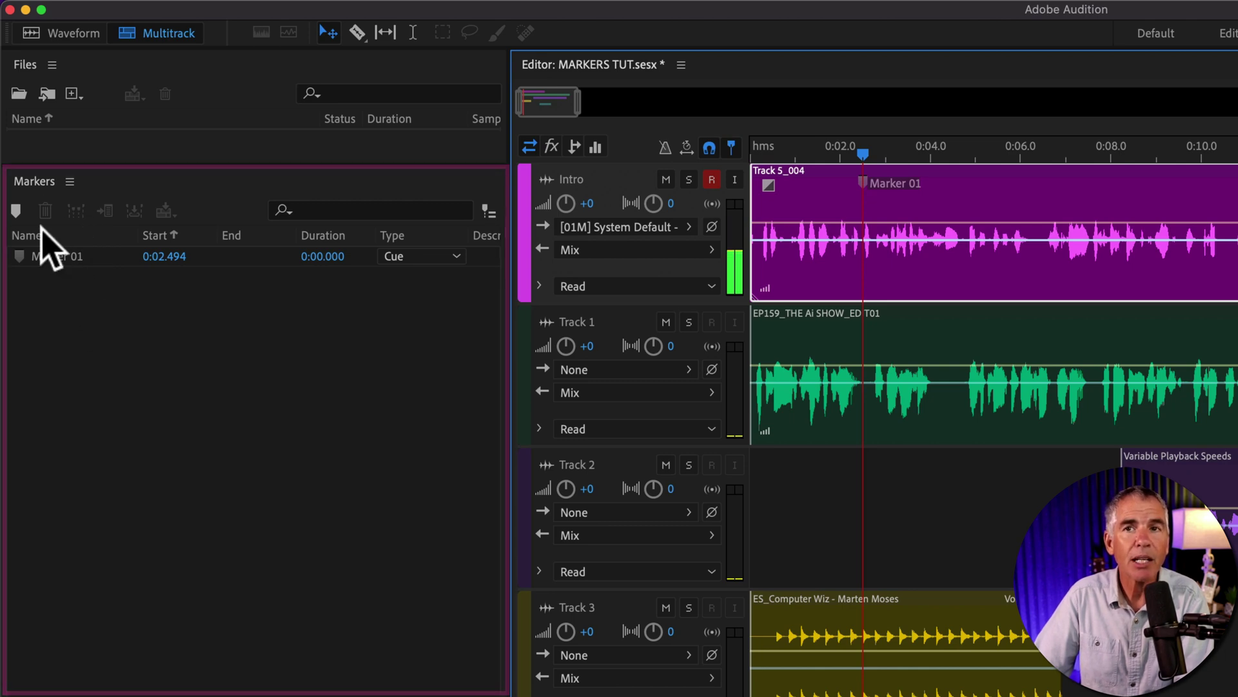
# Rename the 0:02.494 marker from Marker 01 to 'Clip Marker 01' in the Markers panel
pyautogui.moveTo(432, 6)
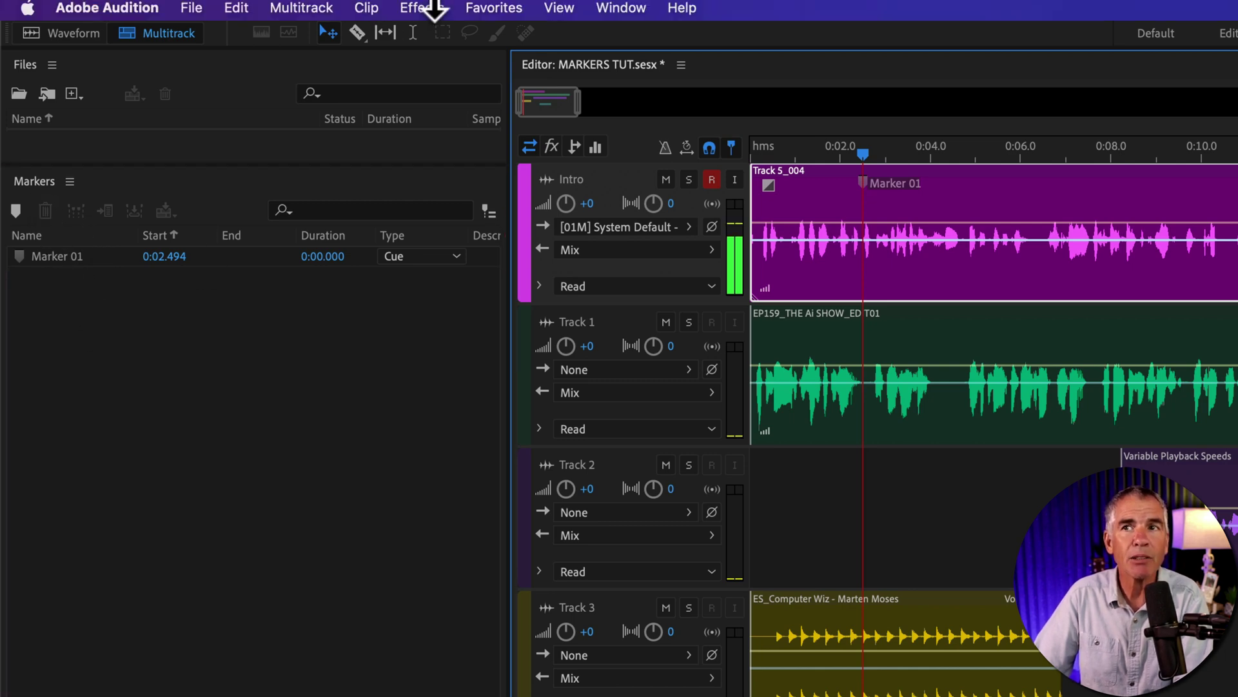
pyautogui.click(620, 11)
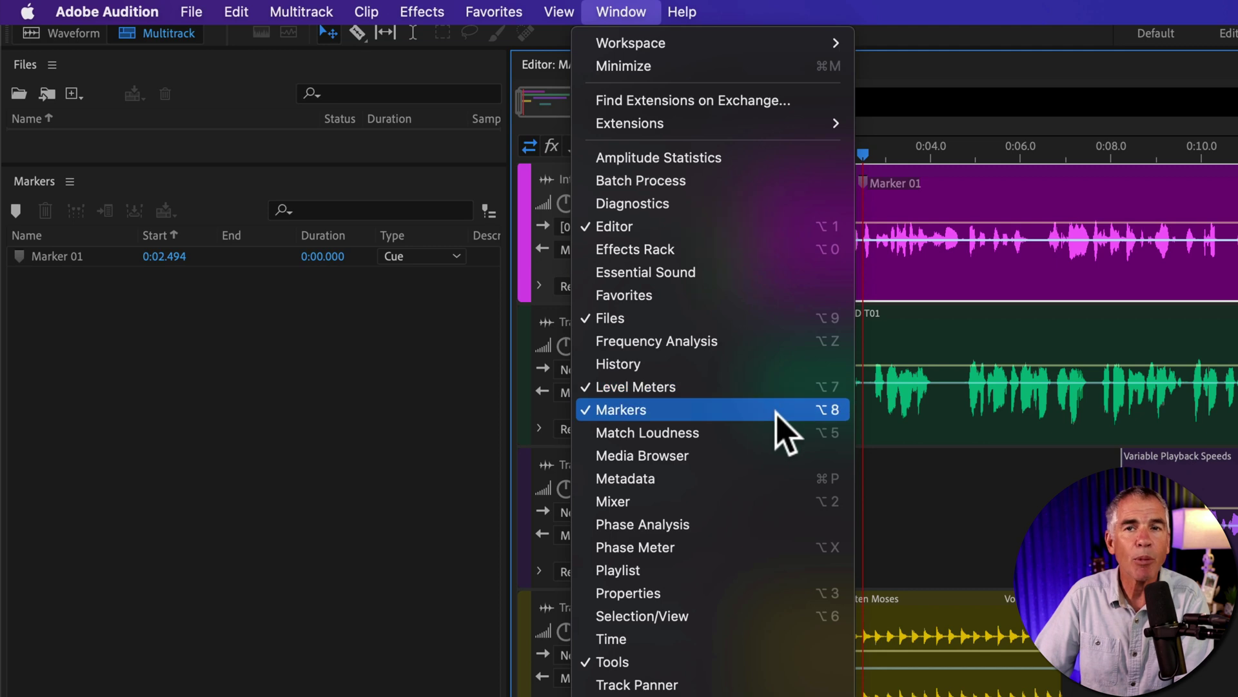
pyautogui.click(777, 411)
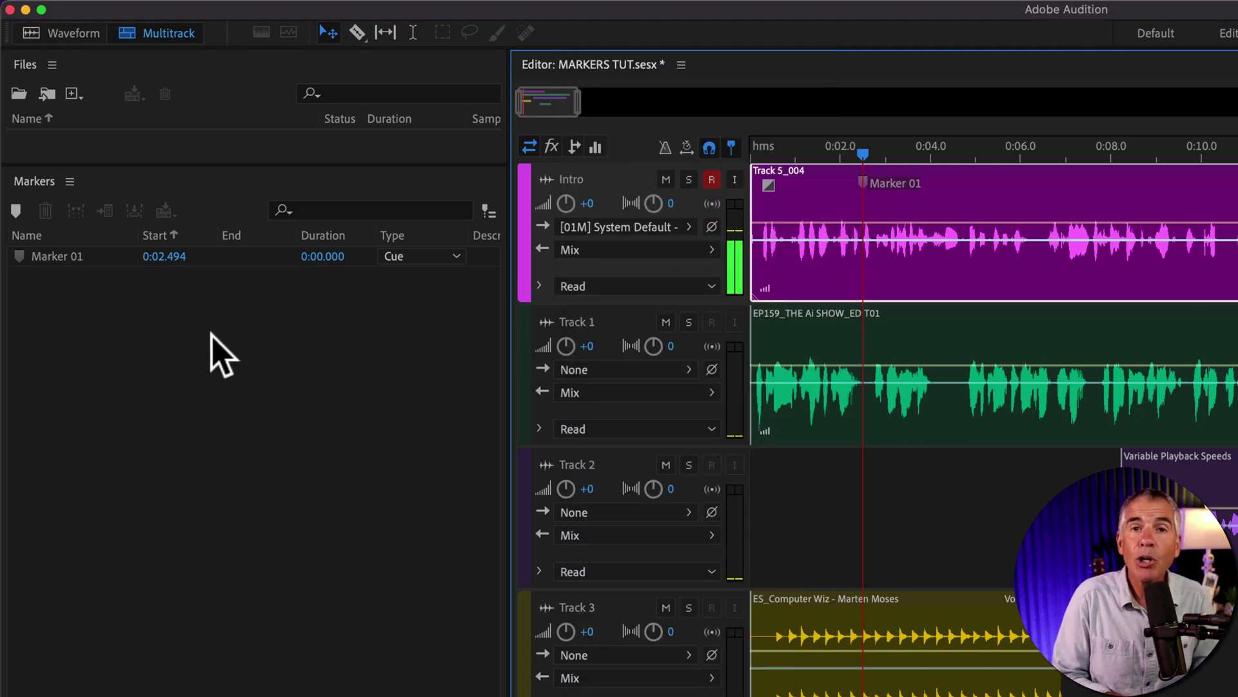
pyautogui.rightClick(863, 183)
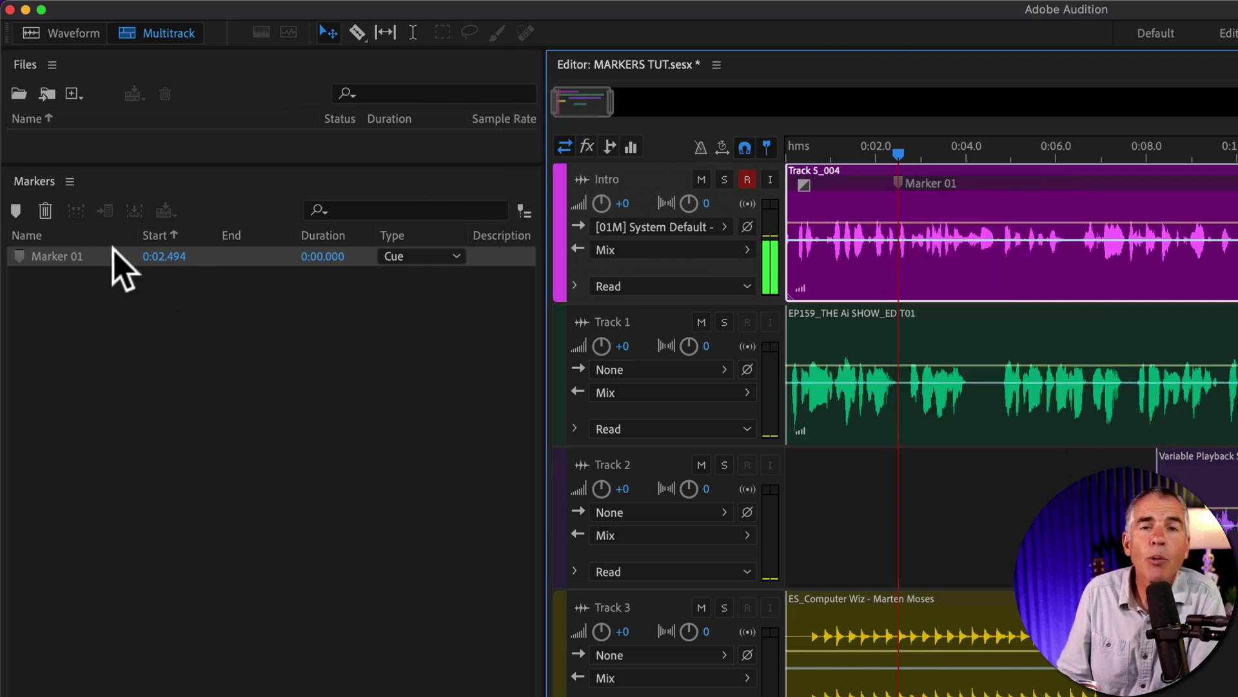
pyautogui.click(61, 258)
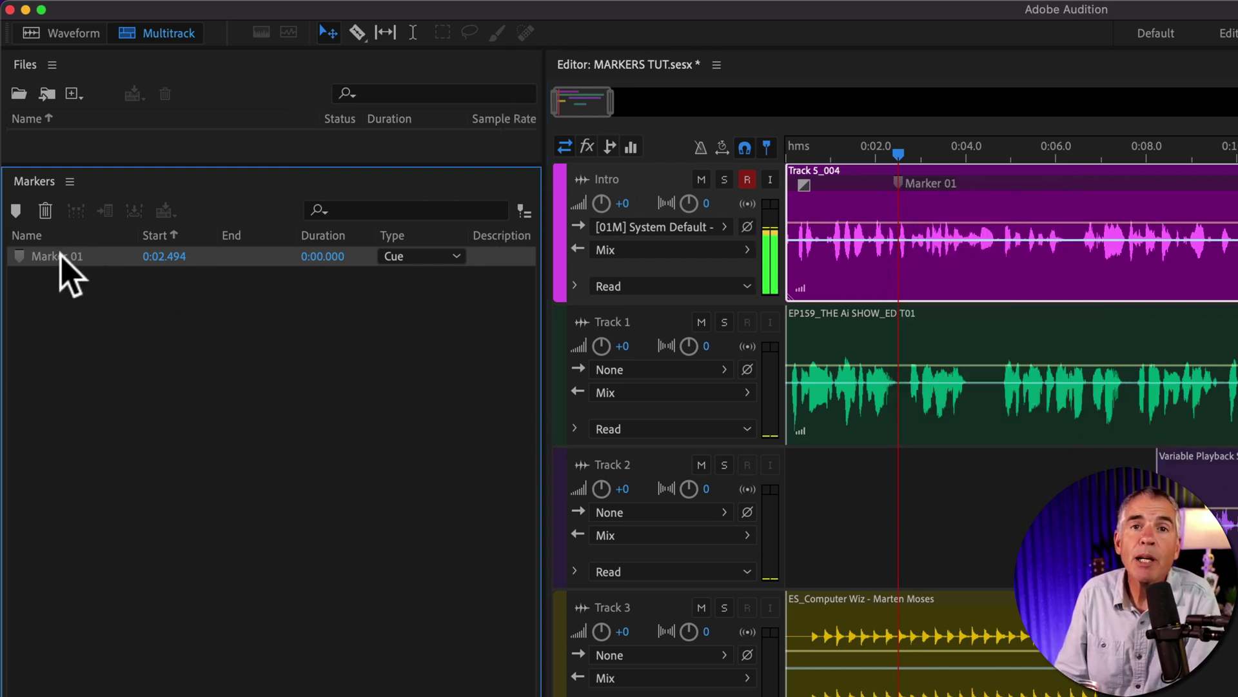
pyautogui.click(61, 256)
pyautogui.write('C')
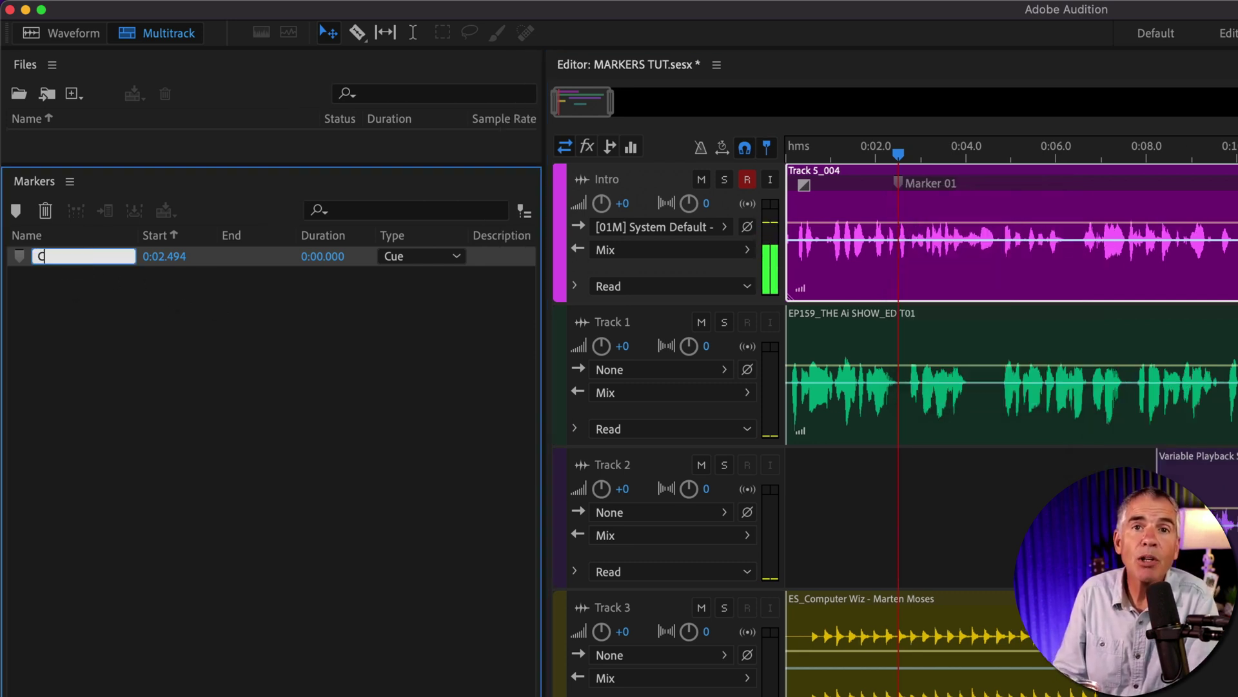
pyautogui.write('lip Marker 01')
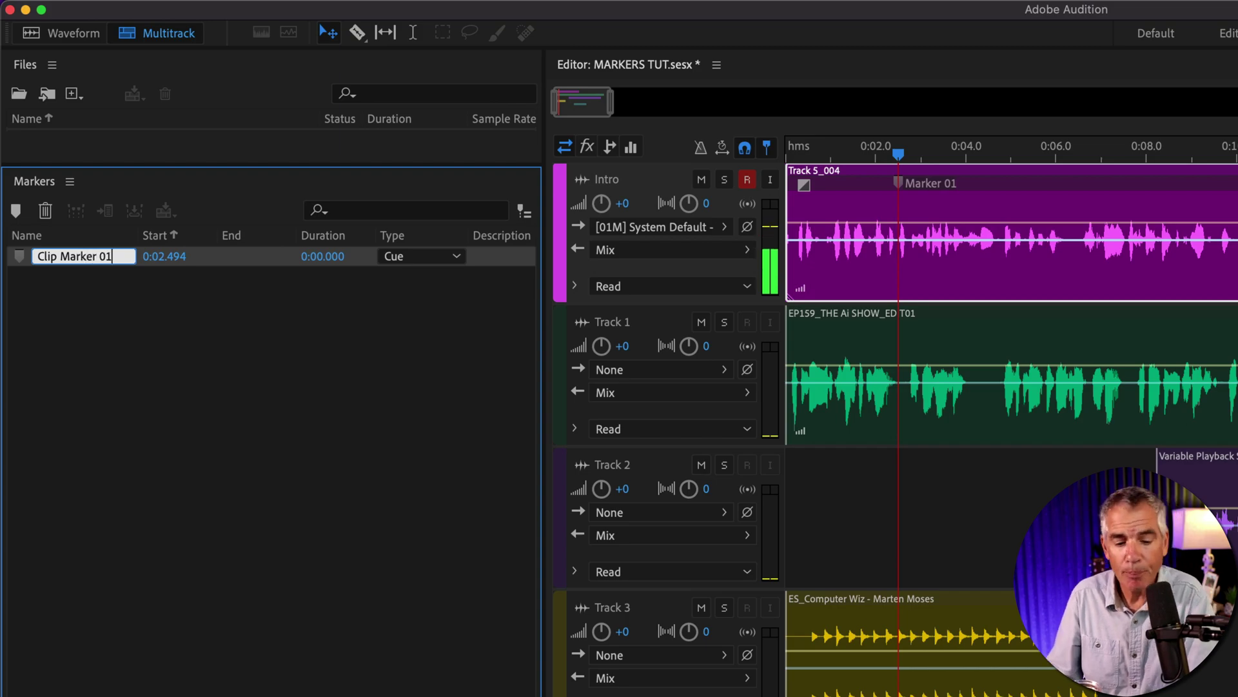
pyautogui.press('Return')
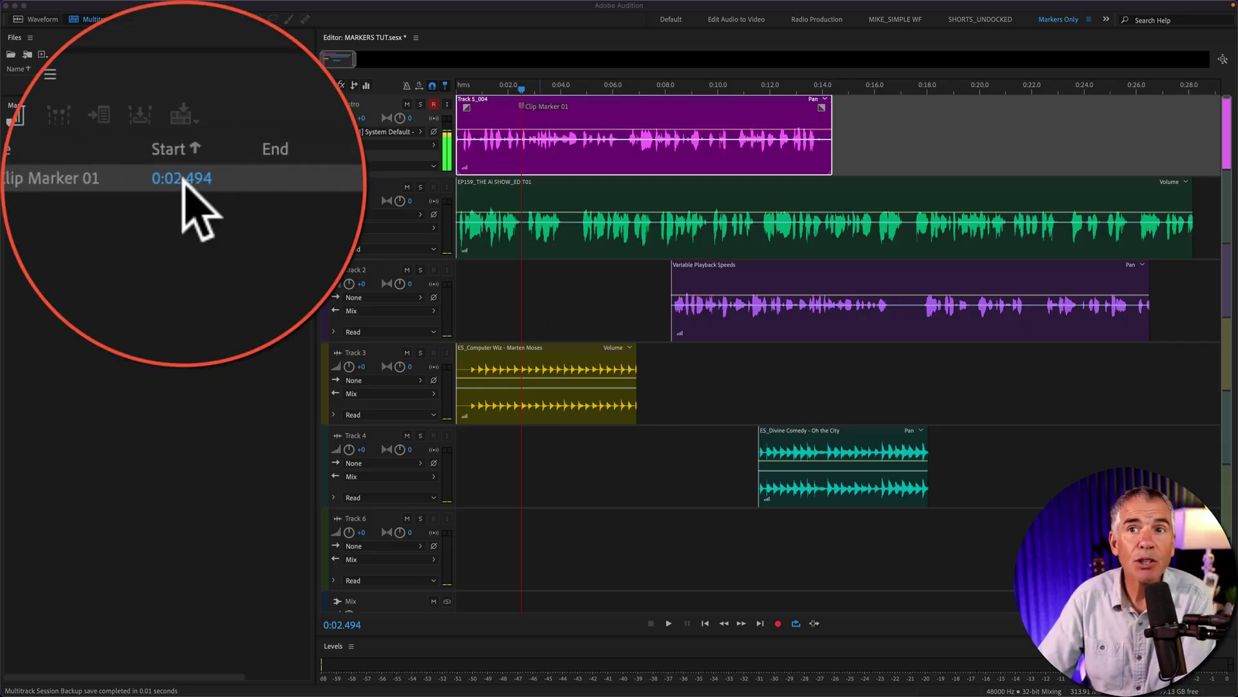
# Scrub Clip Marker 01's Start value so the marker ends up at 0:00.646
pyautogui.moveTo(183, 181); pyautogui.dragTo(256, 185)
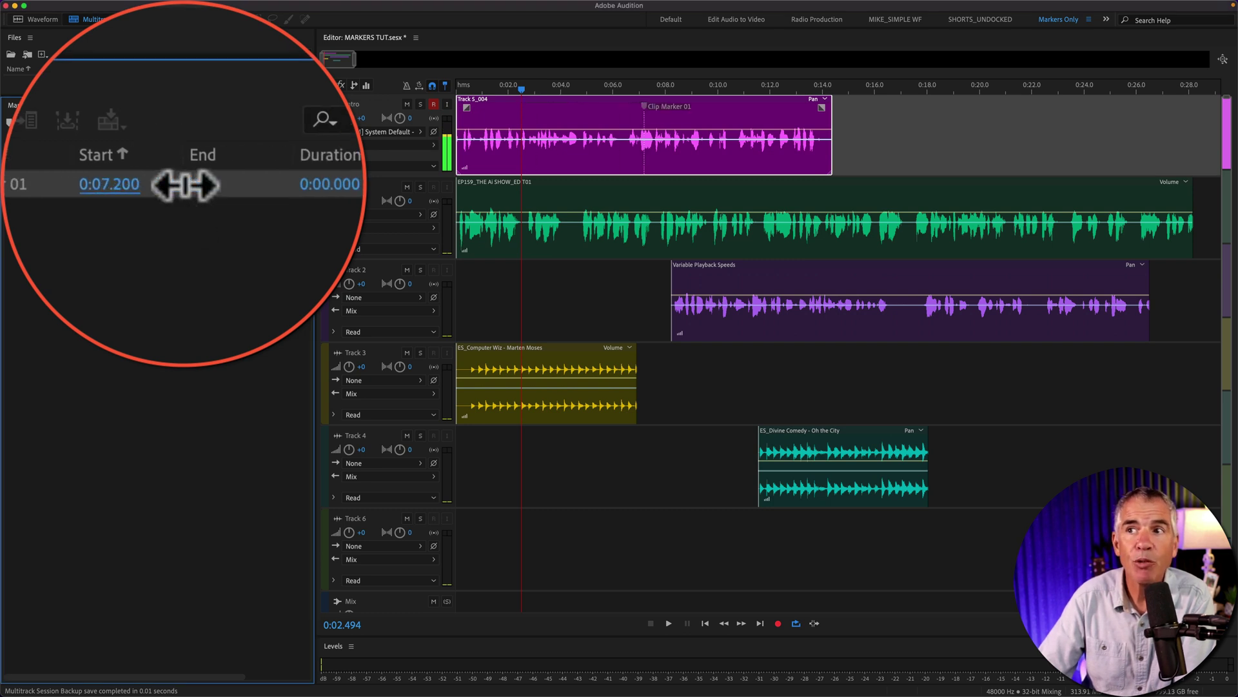
pyautogui.moveTo(644, 107)
pyautogui.mouseDown()
pyautogui.moveTo(535, 107)
pyautogui.moveTo(697, 107)
pyautogui.moveTo(473, 107)
pyautogui.mouseUp()
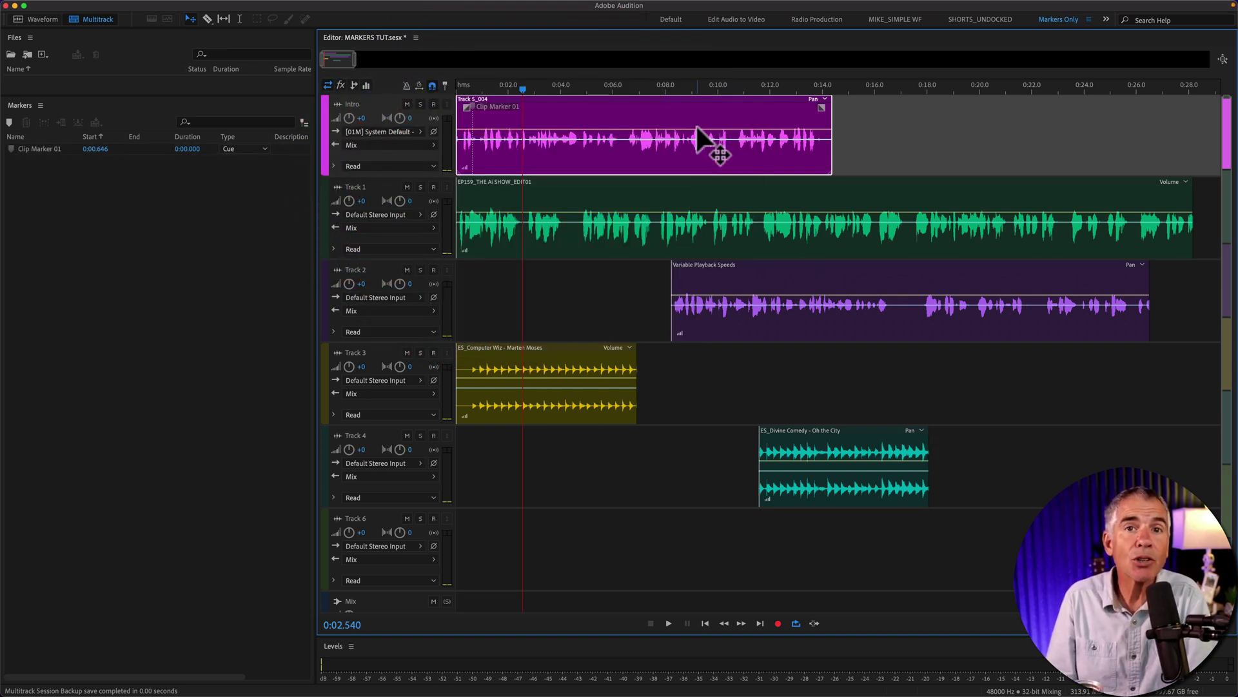
# Add clip marker Marker 01 at 0:05.357 to the Track 3 Computer Wiz clip, then slide the clip later
pyautogui.click(613, 367)
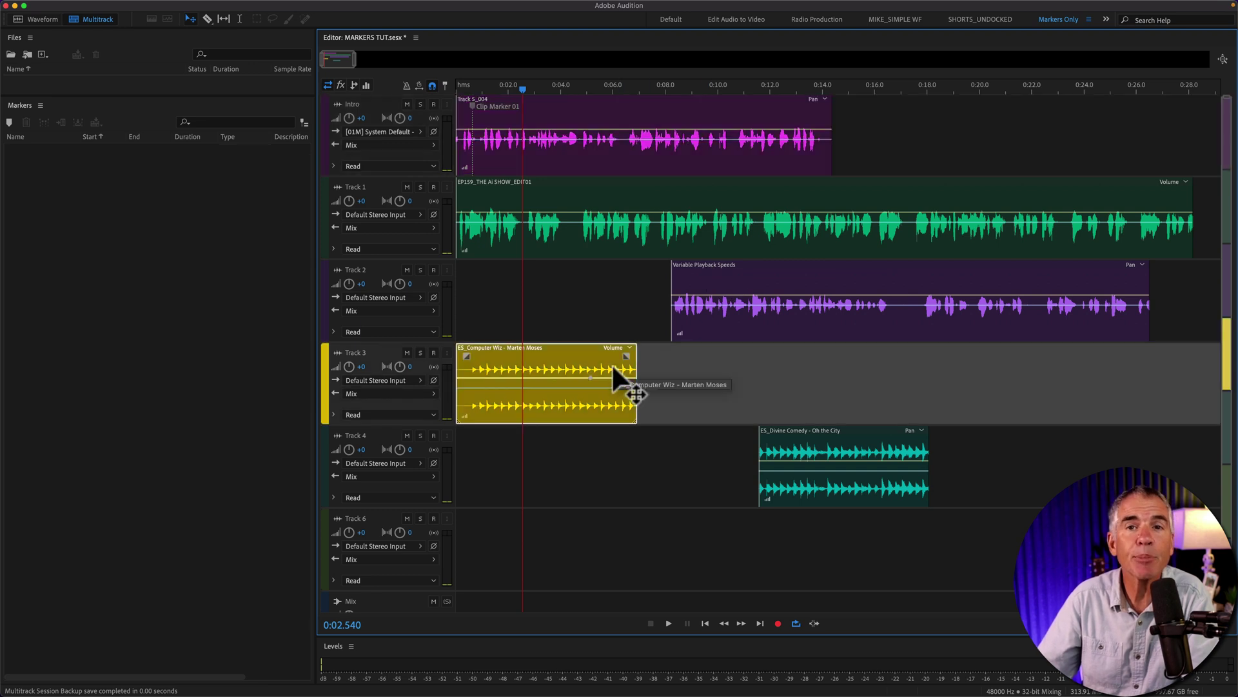
pyautogui.moveTo(522, 90); pyautogui.dragTo(595, 89)
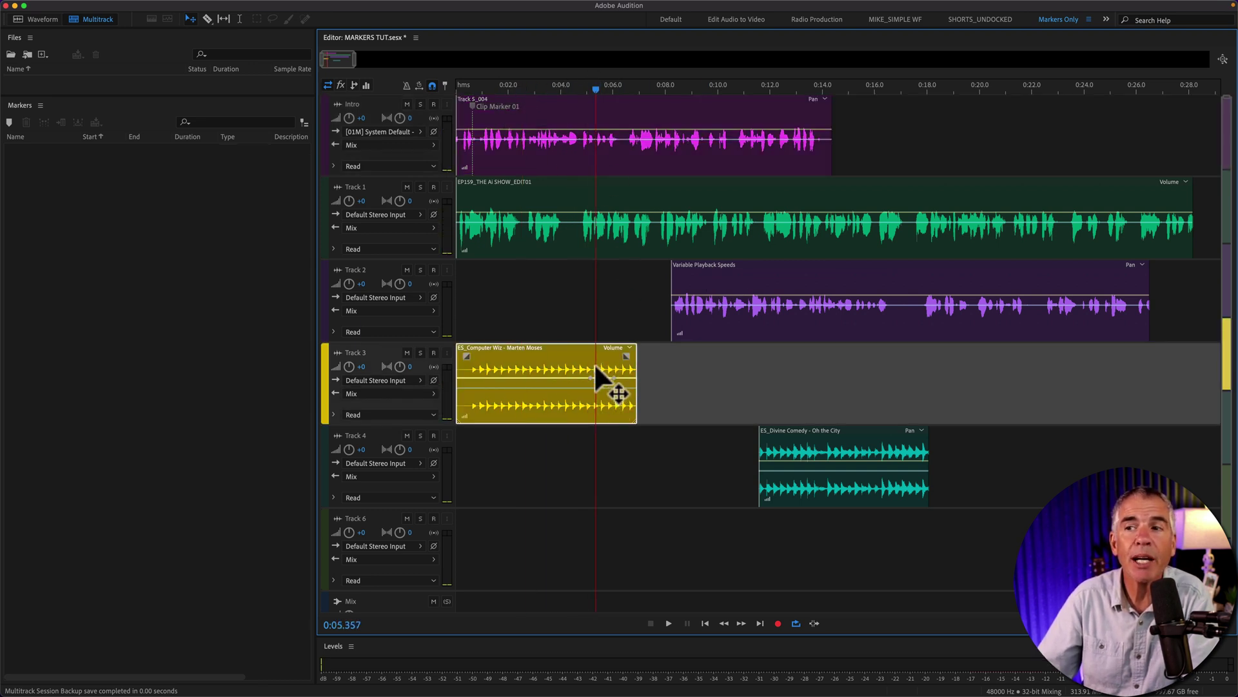
pyautogui.press('m')
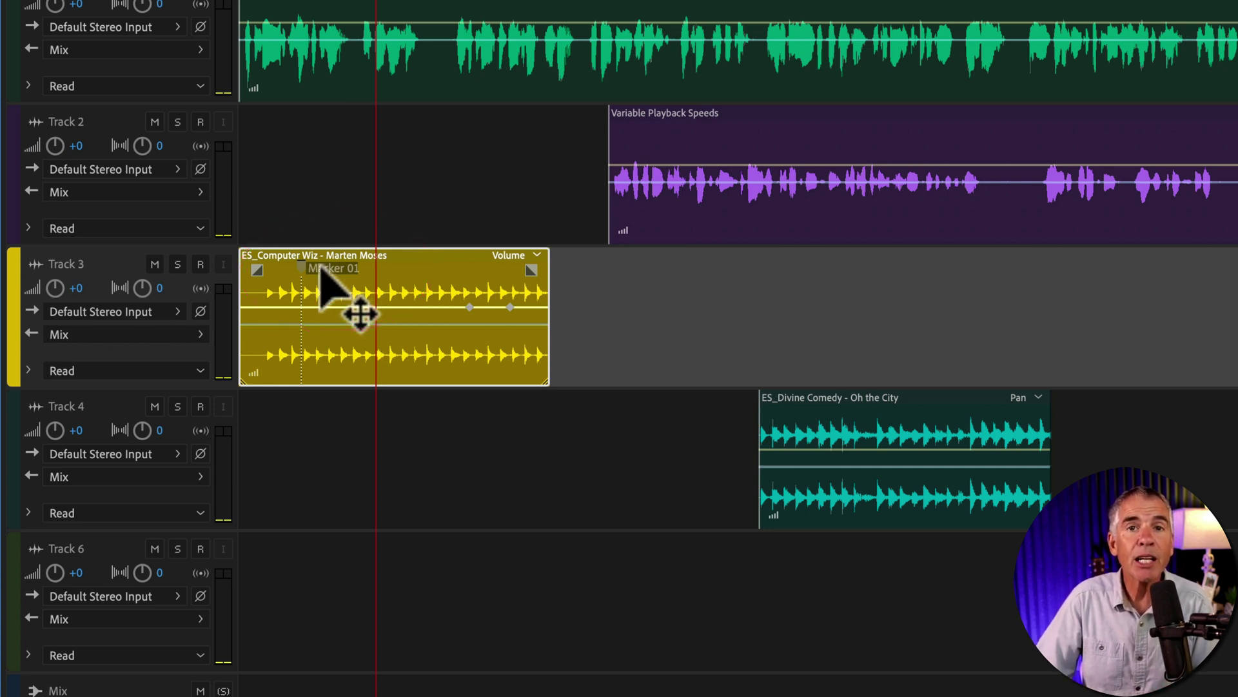
pyautogui.moveTo(320, 296); pyautogui.dragTo(1034, 310)
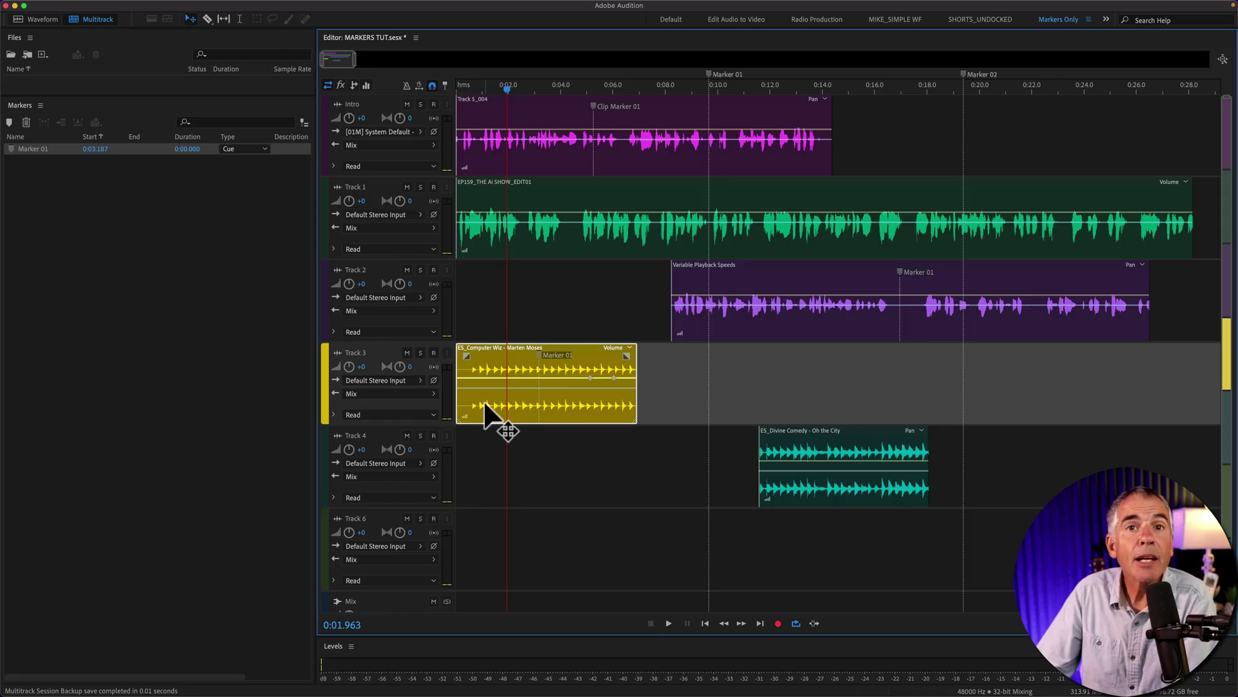
# View the Computer Wiz clip in the Waveform editor, then move it back to Track 3's start
pyautogui.doubleClick(486, 413)
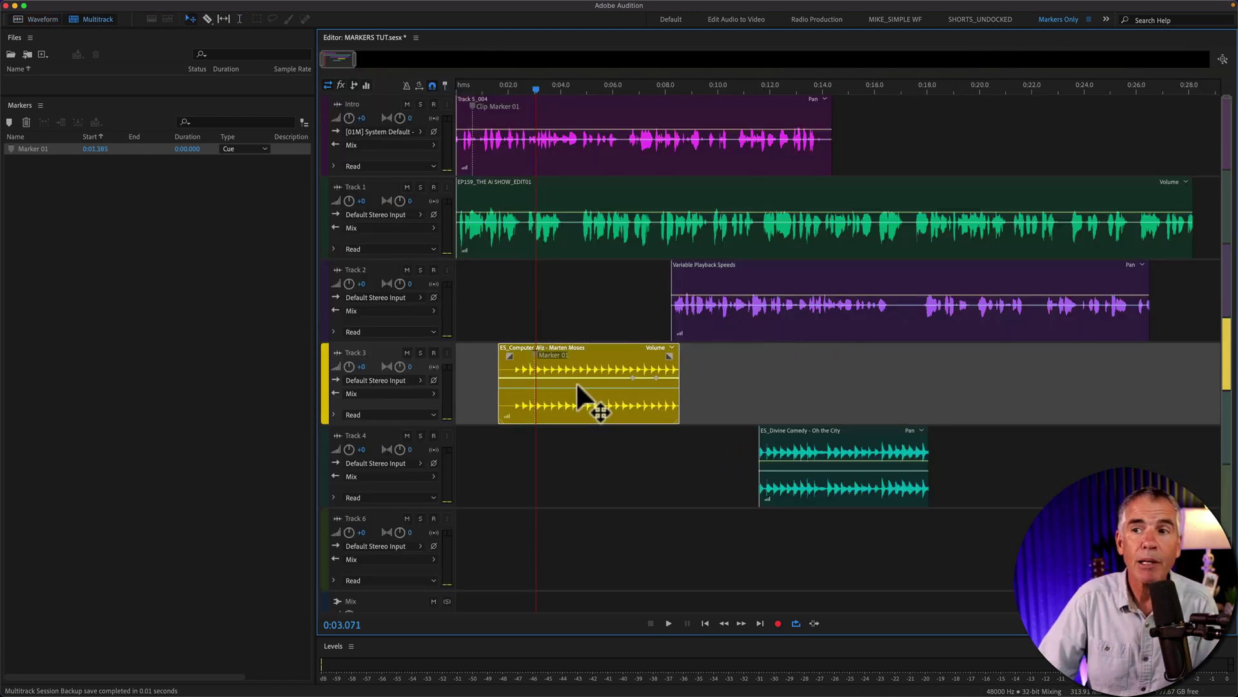
pyautogui.moveTo(576, 382); pyautogui.dragTo(537, 381)
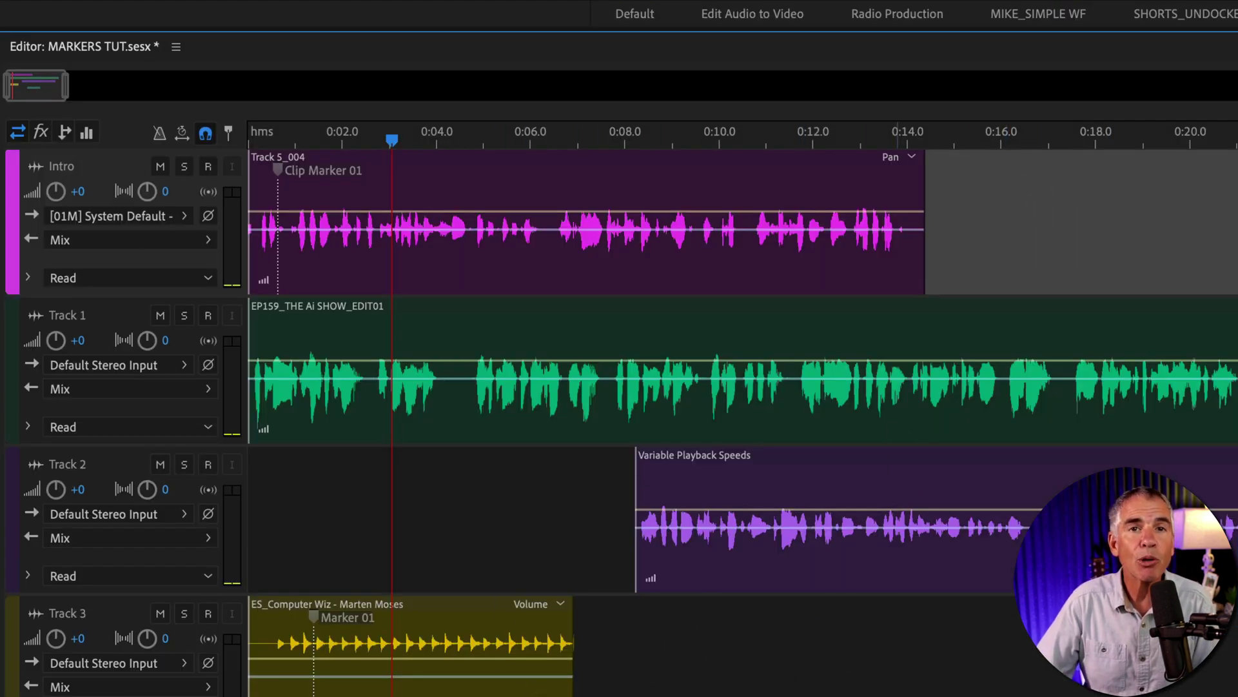
# Add timeline Marker 01 near 0:10, nudge it to 0:09.653, and return the playhead home
pyautogui.moveTo(397, 129); pyautogui.dragTo(722, 138)
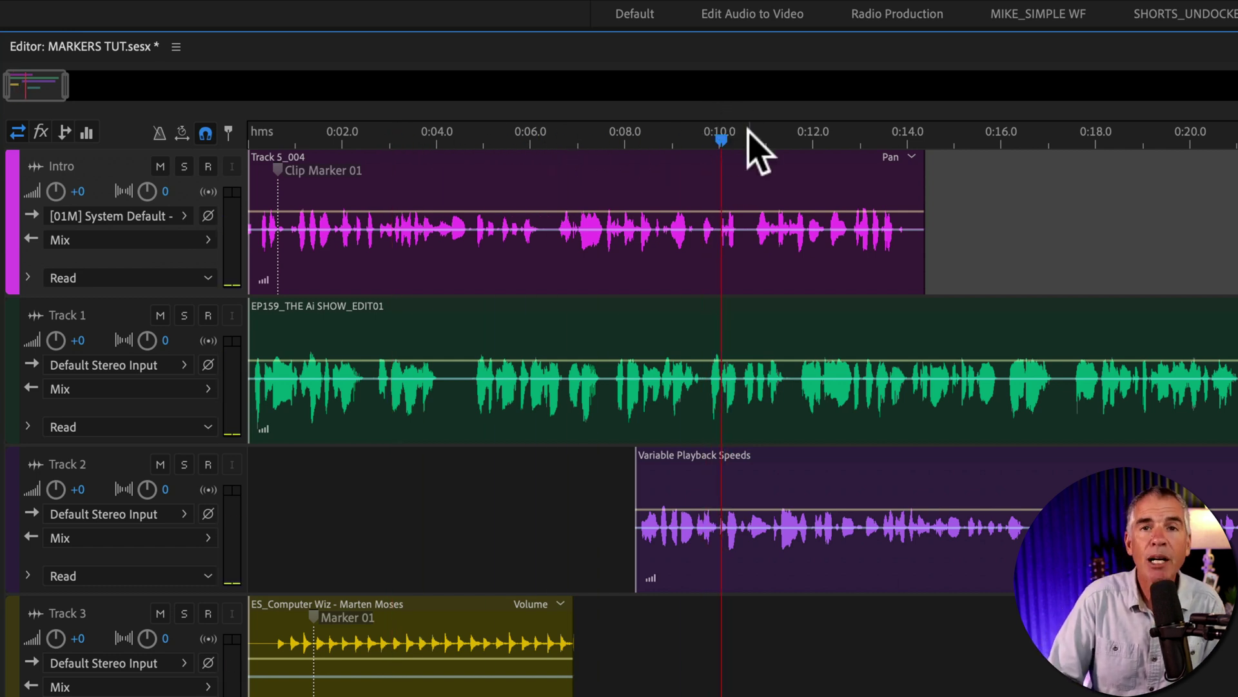
pyautogui.press('m')
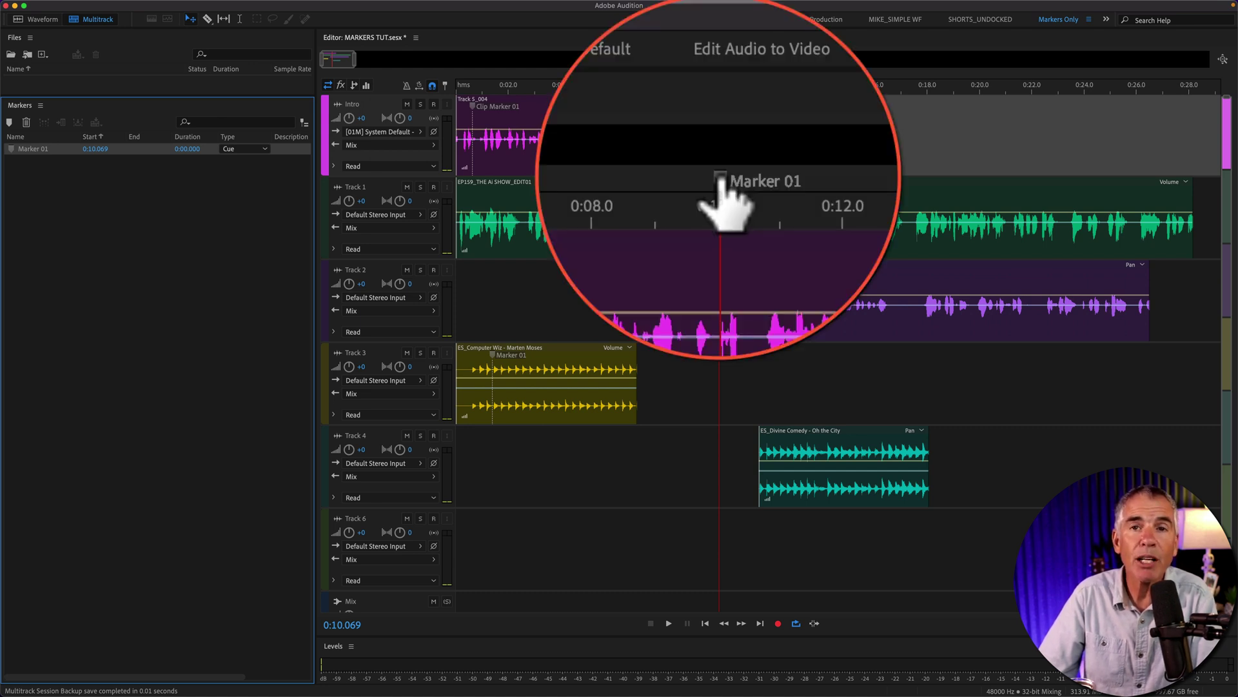
pyautogui.rightClick(720, 75)
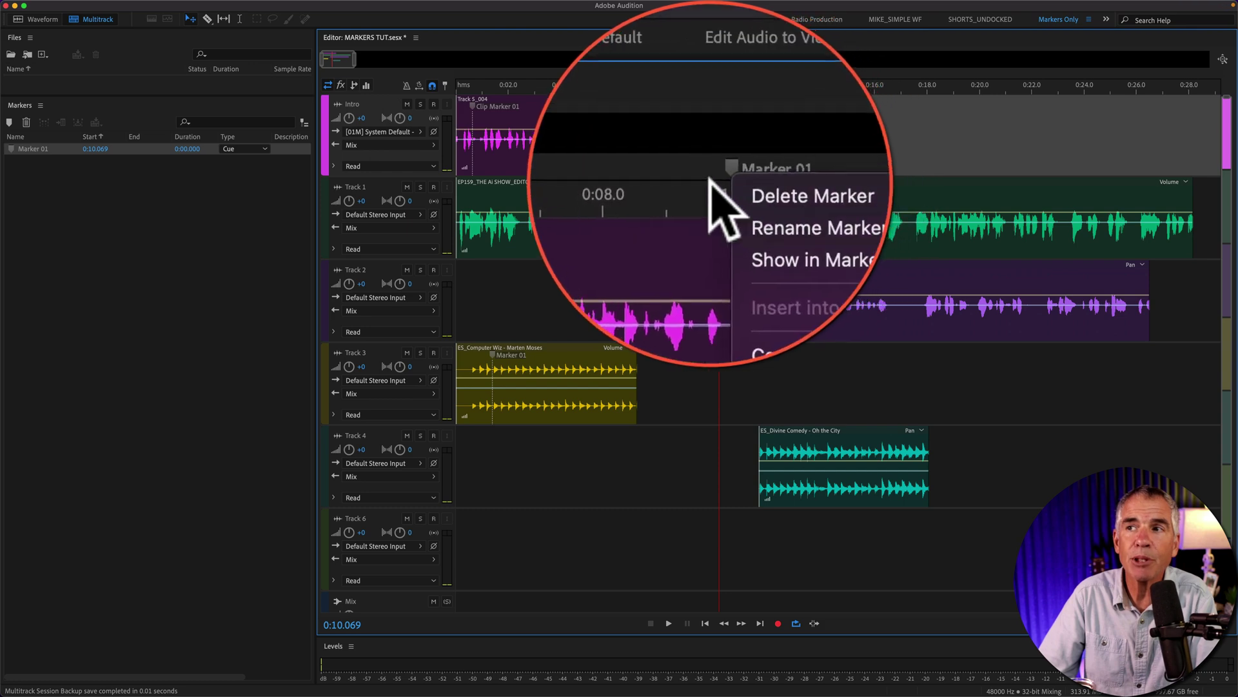
pyautogui.press('Escape')
pyautogui.moveTo(720, 75)
pyautogui.mouseDown()
pyautogui.moveTo(533, 75)
pyautogui.moveTo(709, 74)
pyautogui.mouseUp()
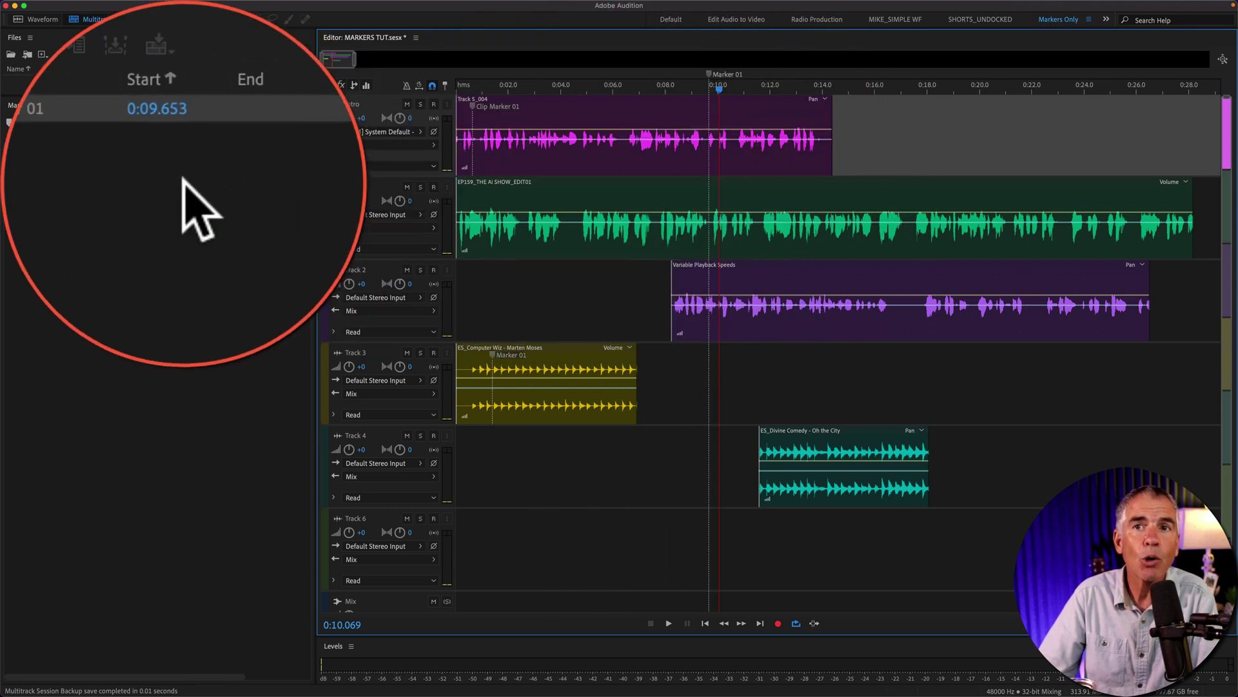
pyautogui.press('Home')
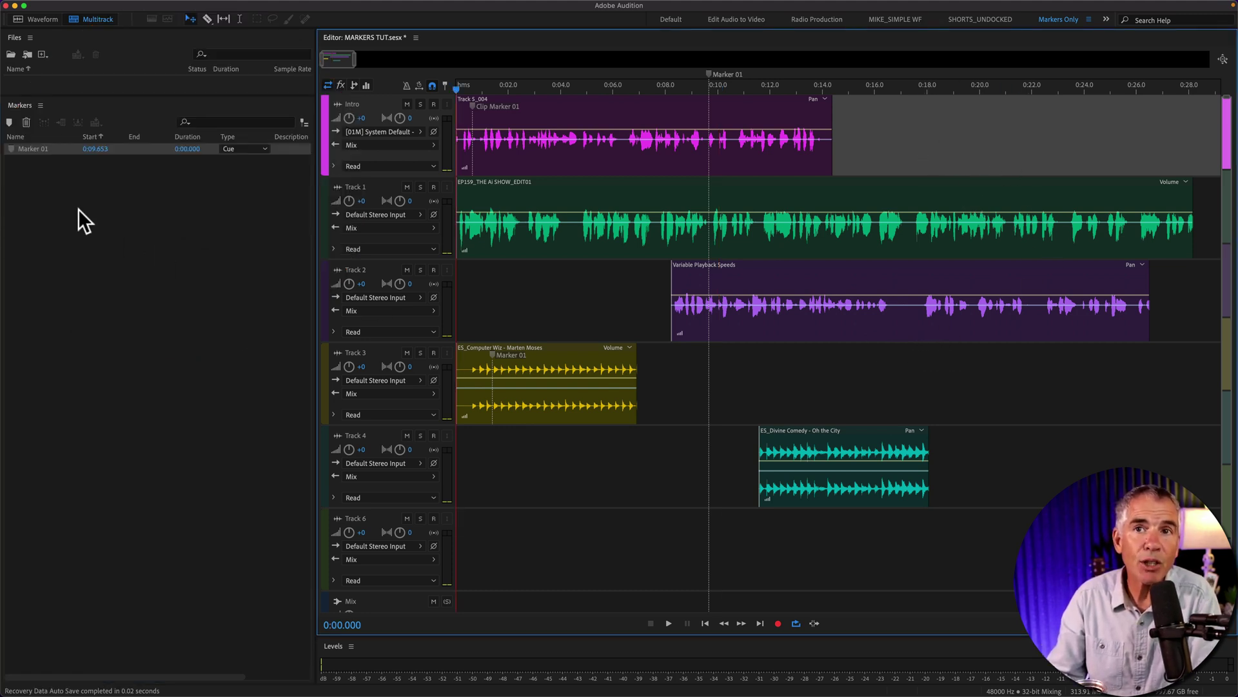
pyautogui.click(54, 184)
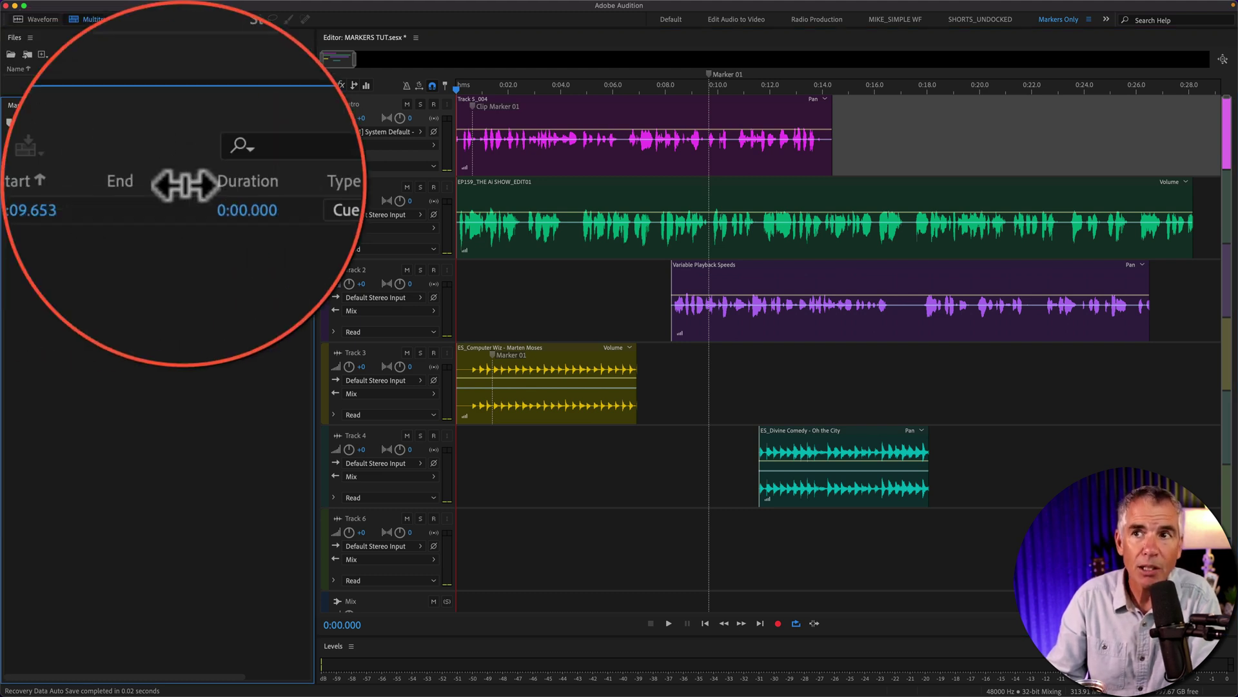
pyautogui.click(551, 122)
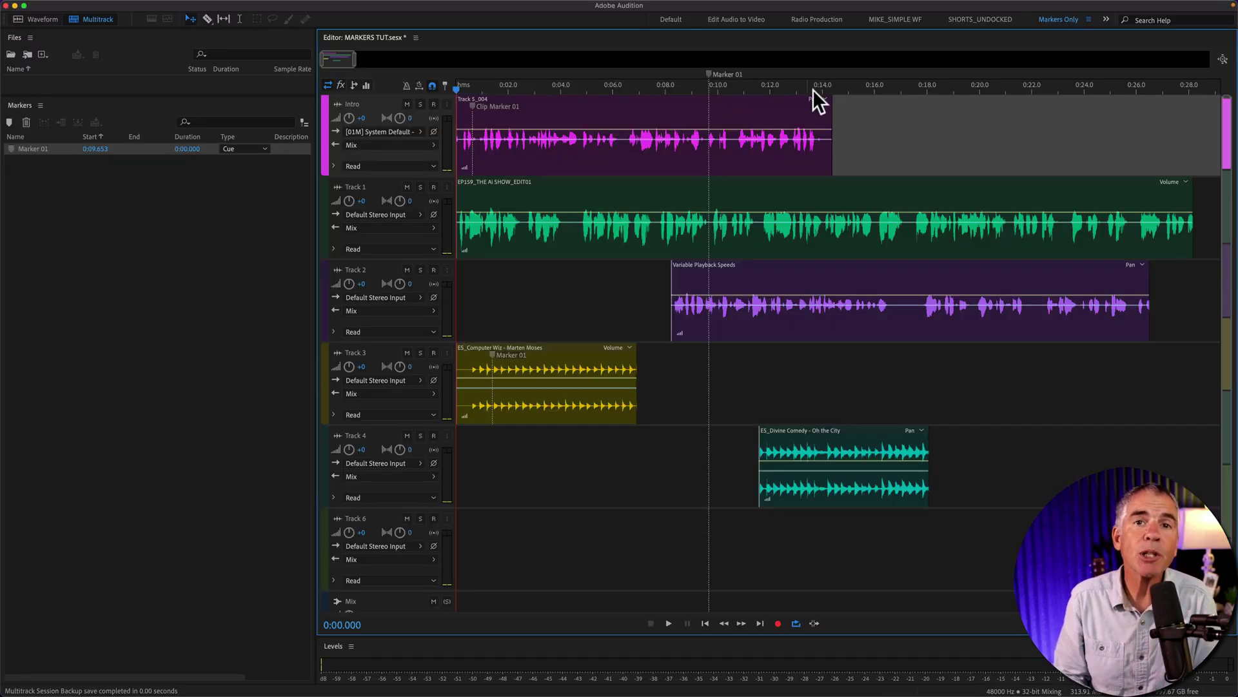
# Add timeline Marker 02 at 0:19.376 and a clip marker at 0:16.974 on the Track 2 clip
pyautogui.click(963, 90)
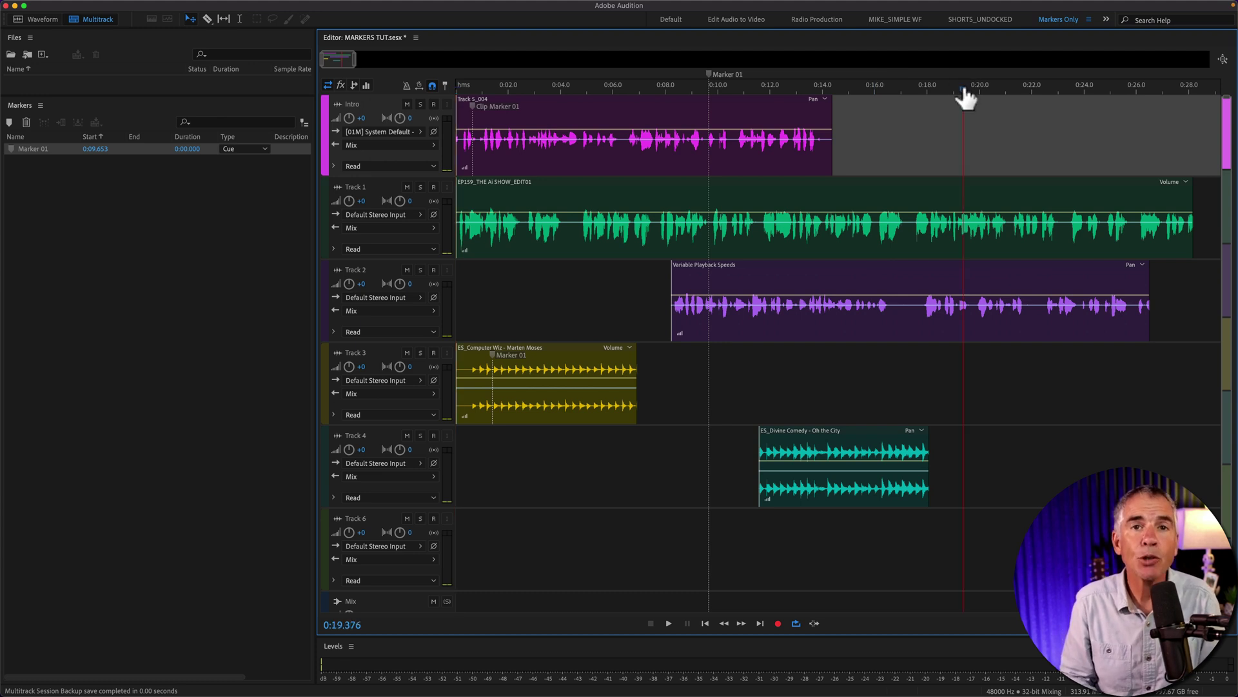
pyautogui.press('m')
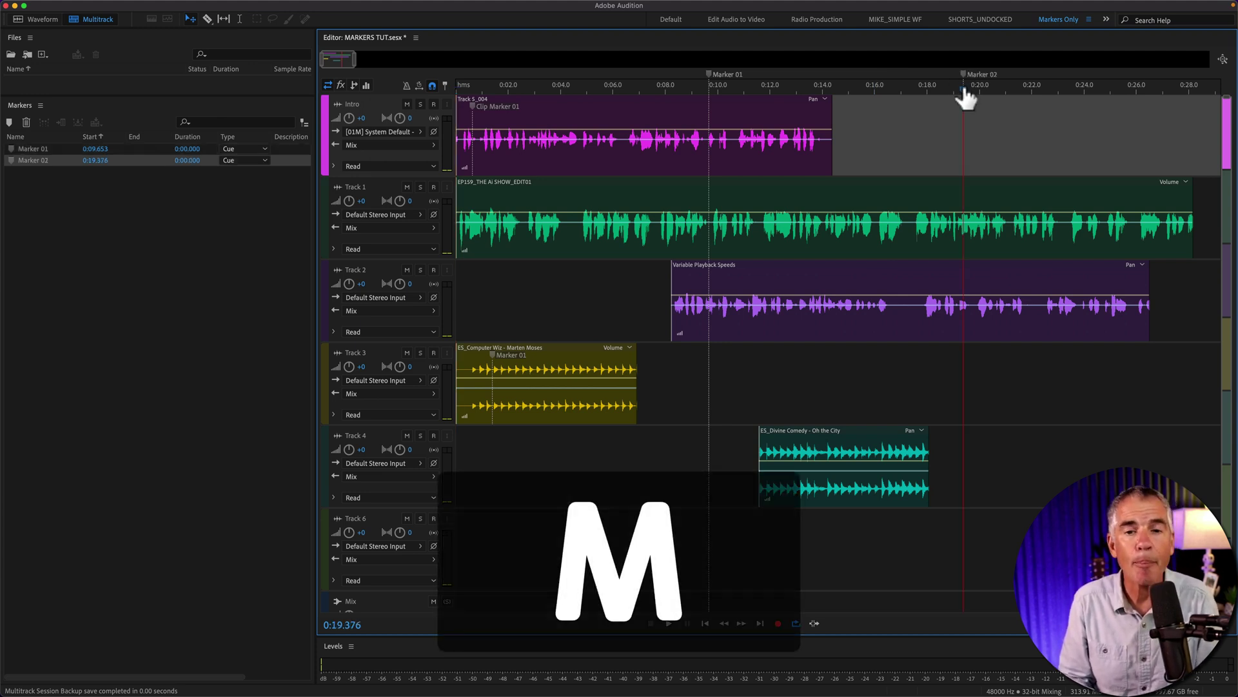
pyautogui.click(787, 293)
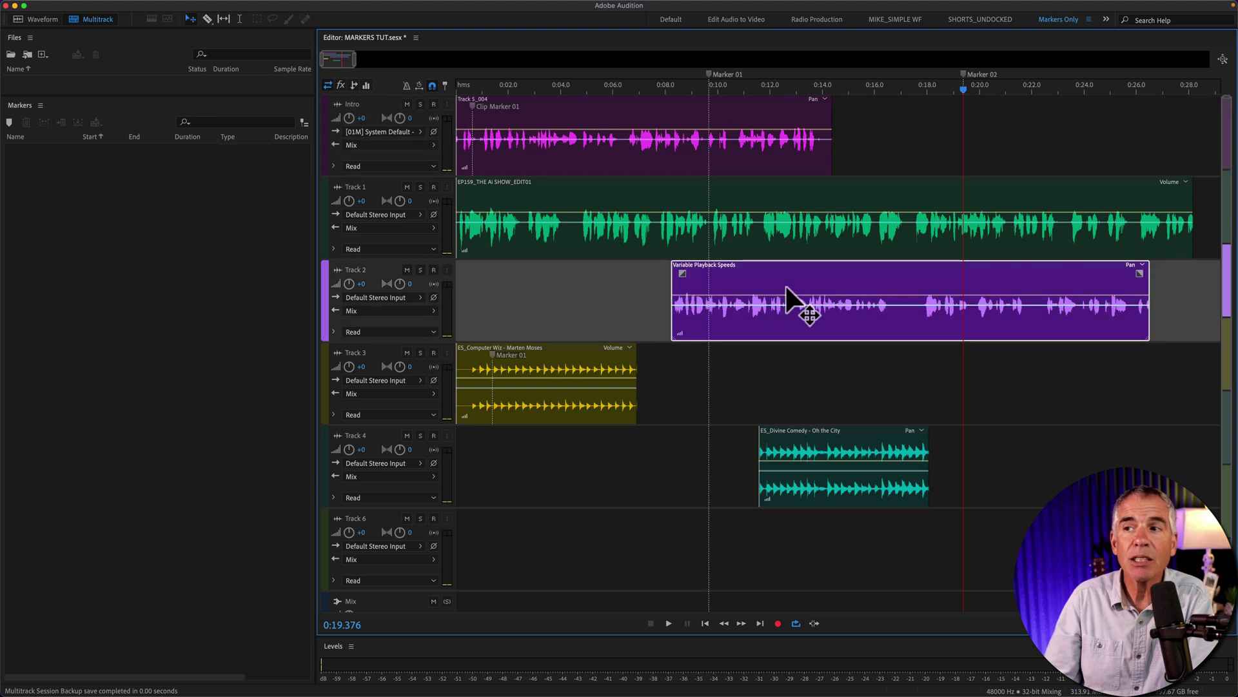
pyautogui.click(900, 115)
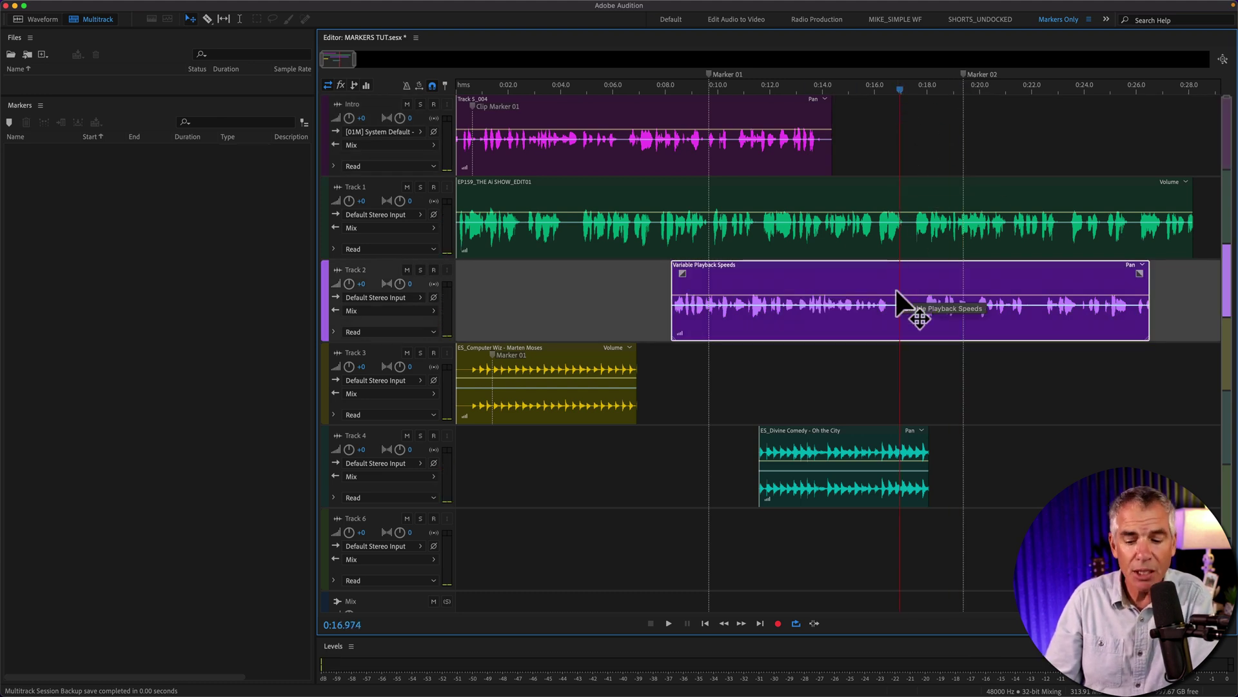
pyautogui.press('m')
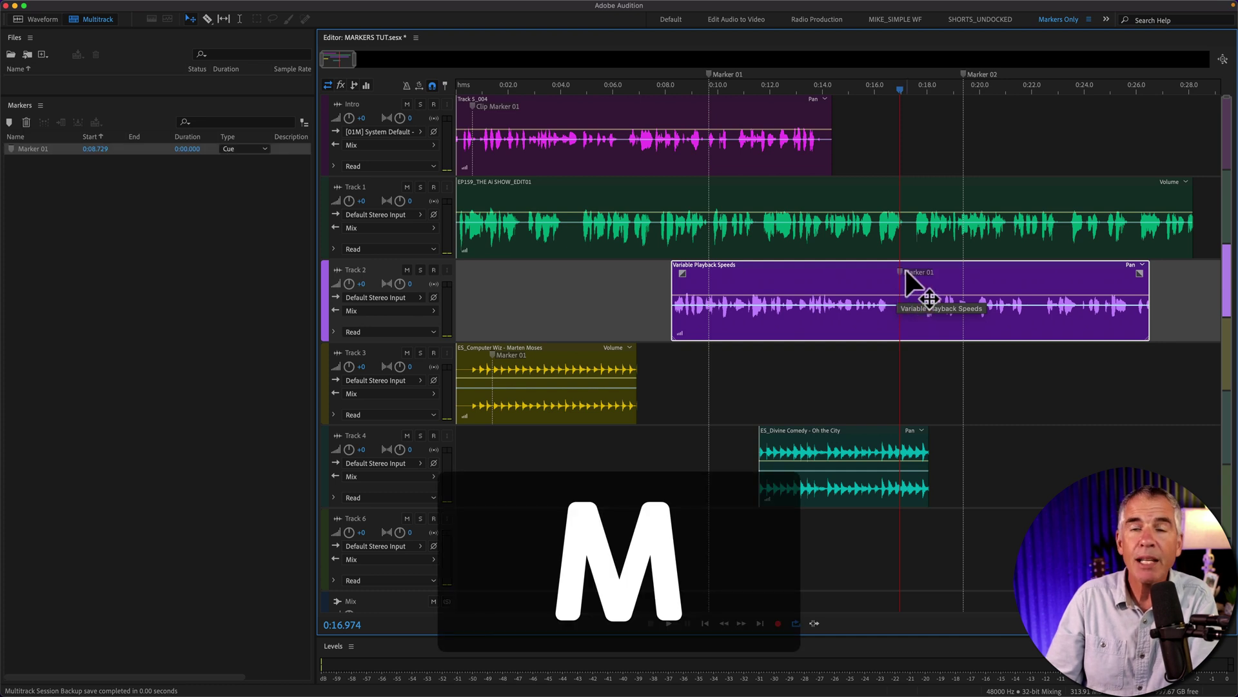